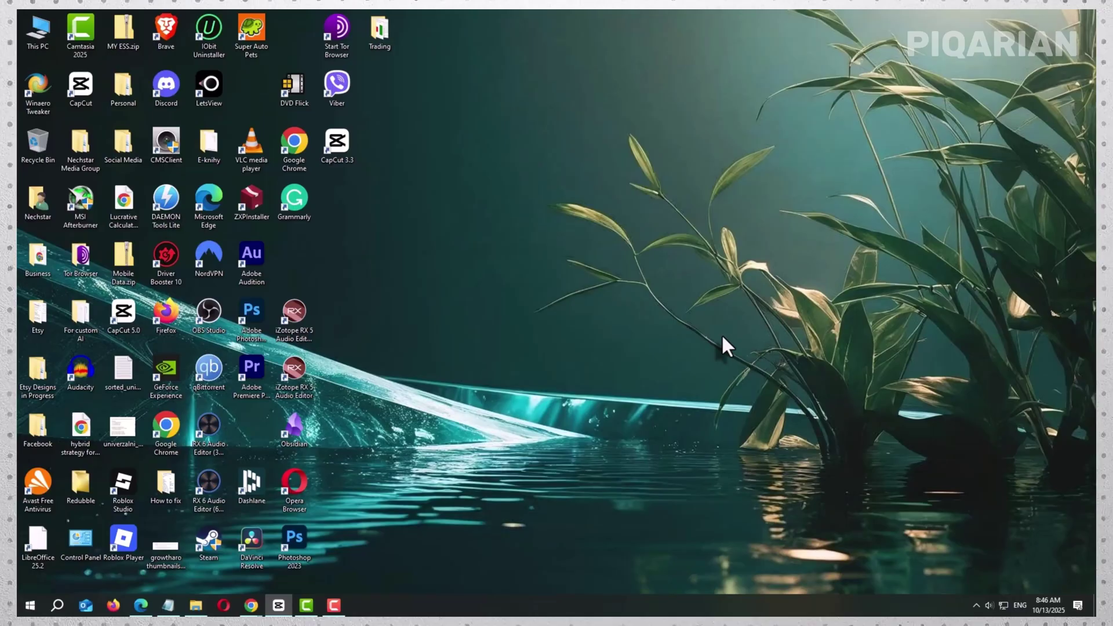
- Launch Services via search, view the Windows Update service's properties, then close the console
click(30, 605)
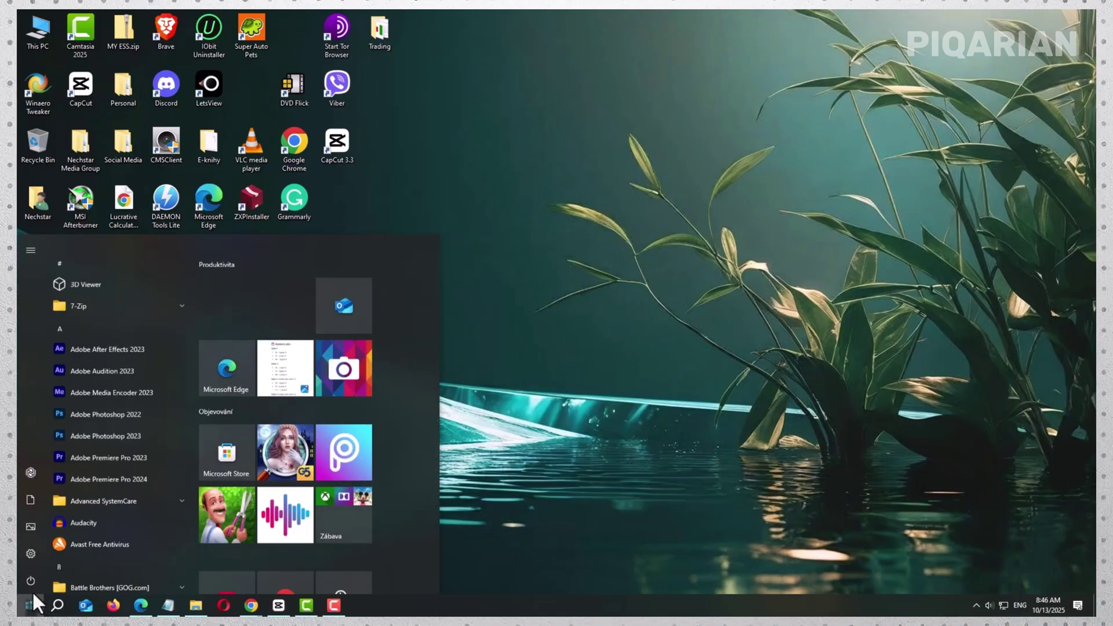
text(se)
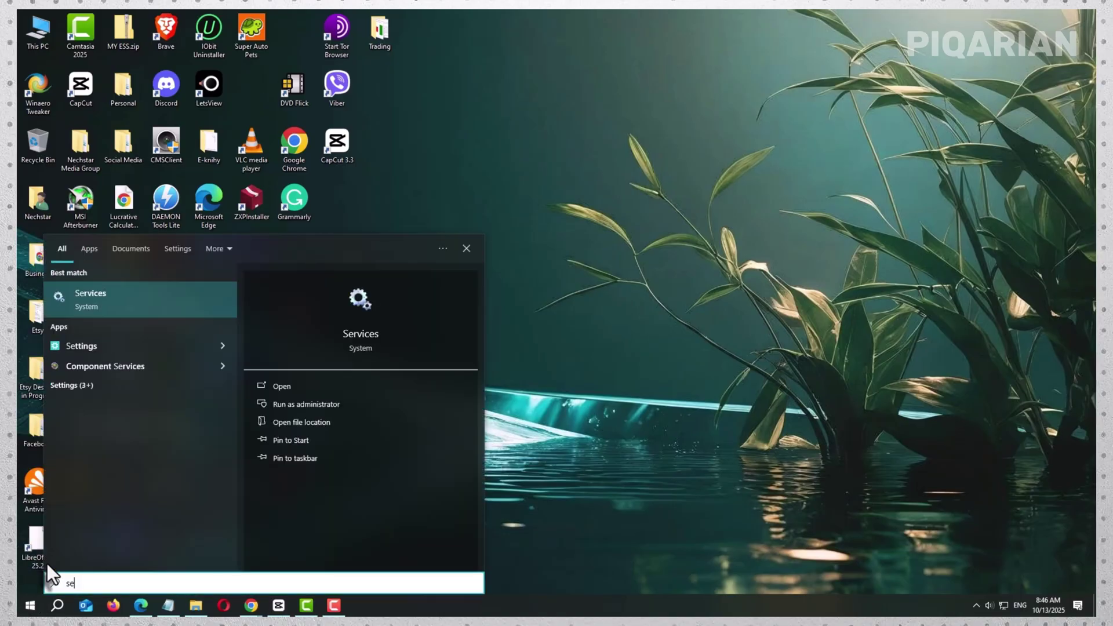
click(114, 289)
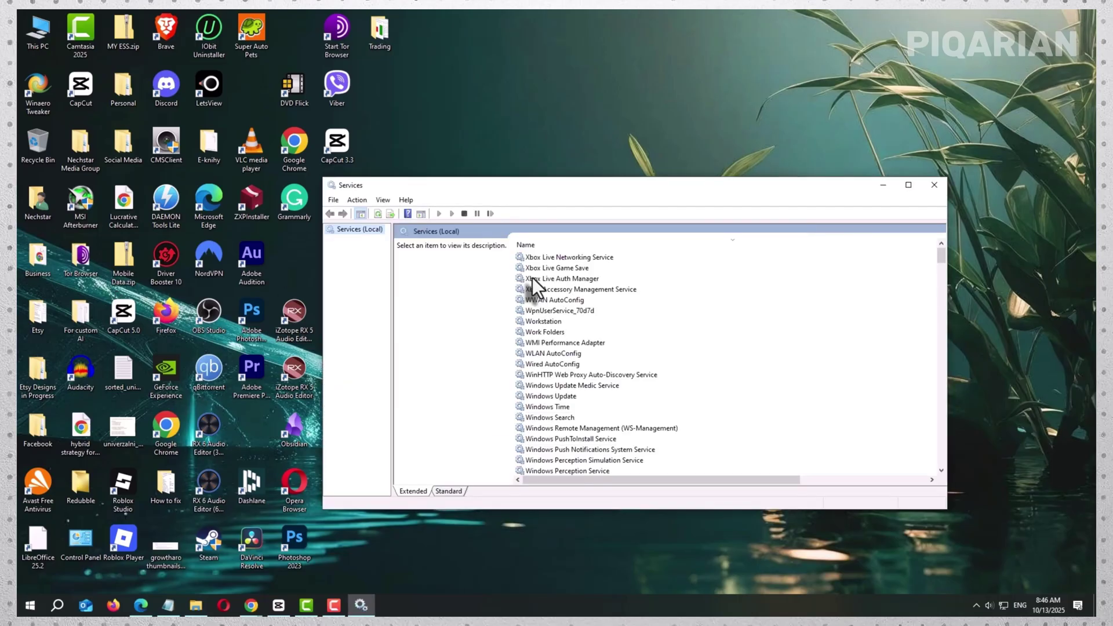
scroll(601, 343, down, 4)
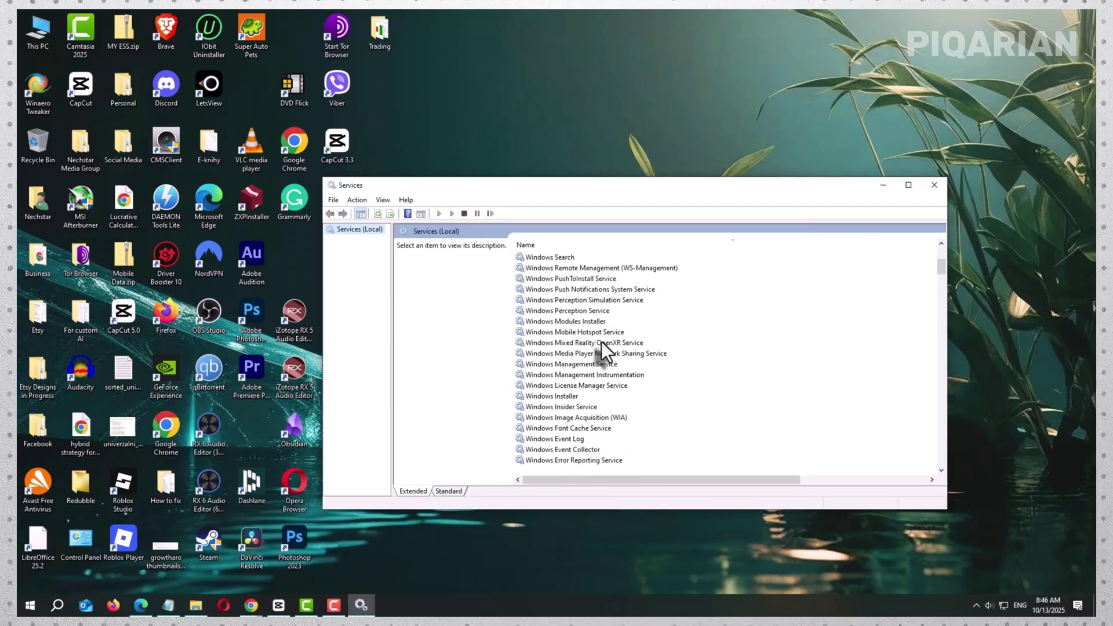
scroll(601, 342, up, 4)
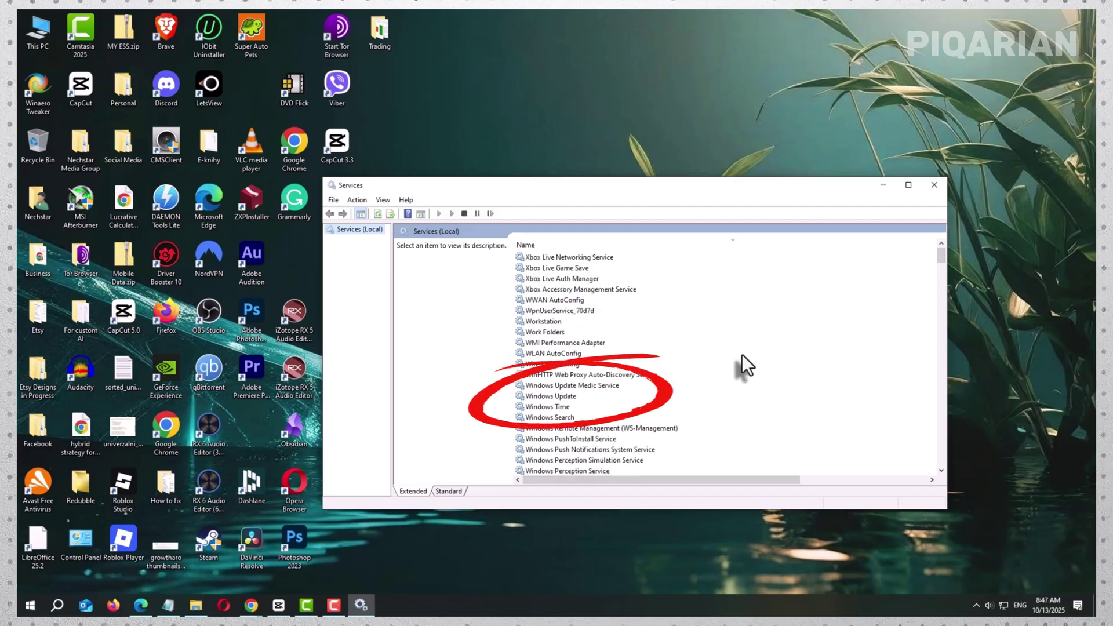
click(562, 397)
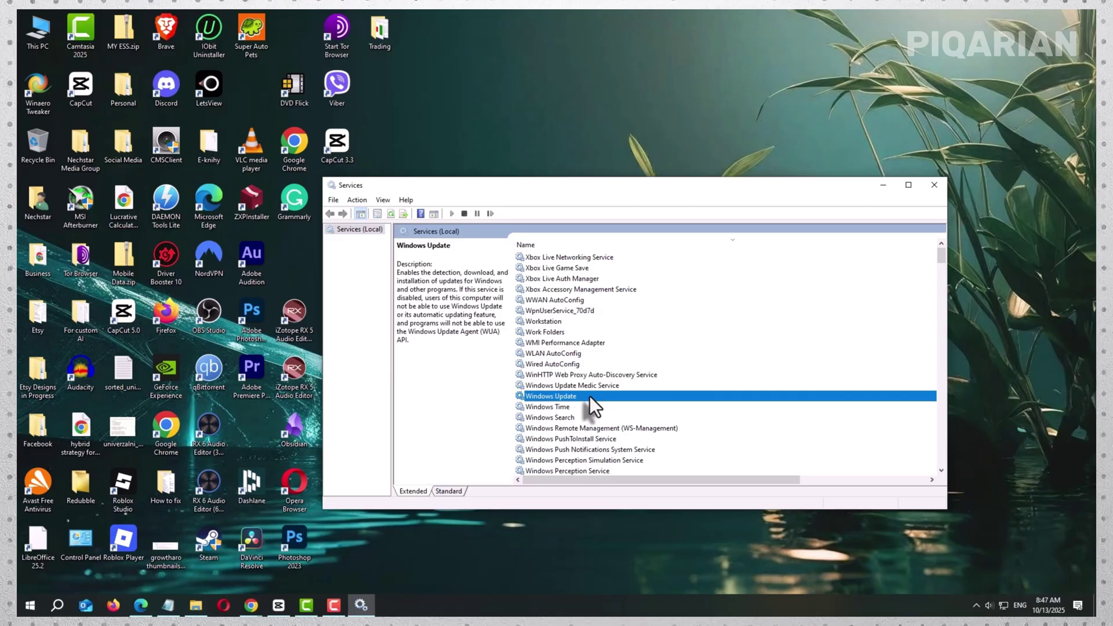
double_click(589, 395)
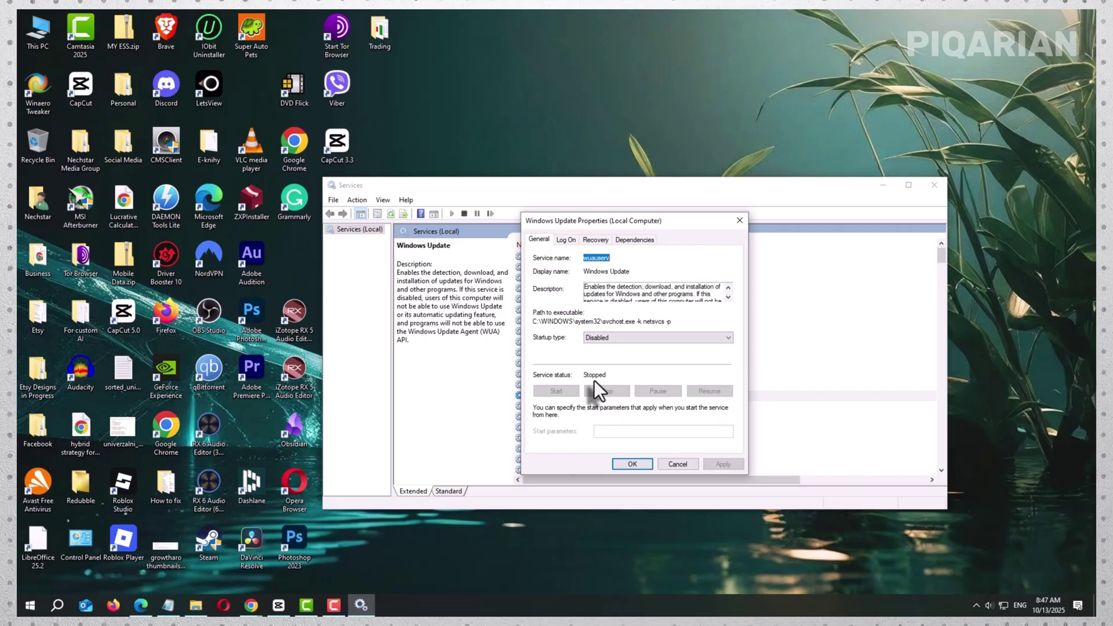
click(620, 465)
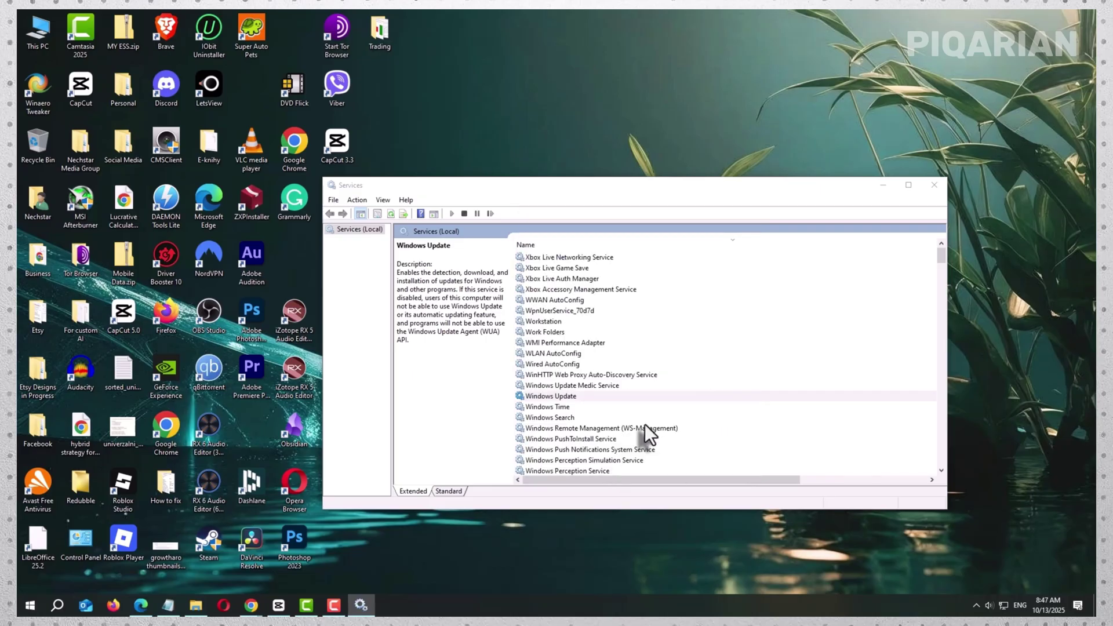
click(934, 186)
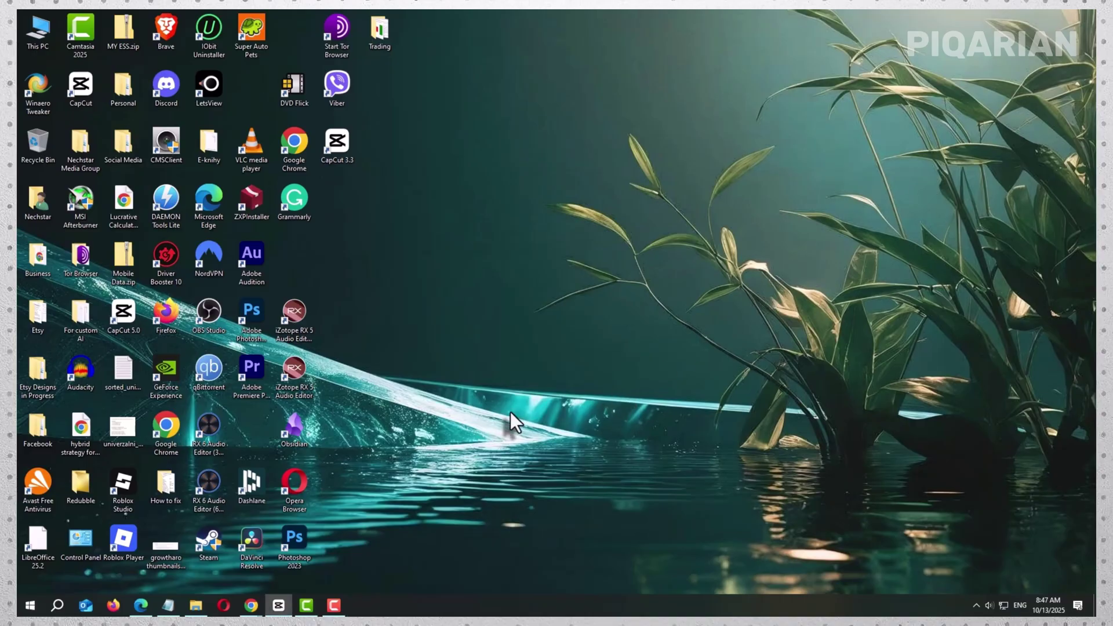
- In File Explorer, browse from This PC into C:\Windows\SoftwareDistribution
click(195, 605)
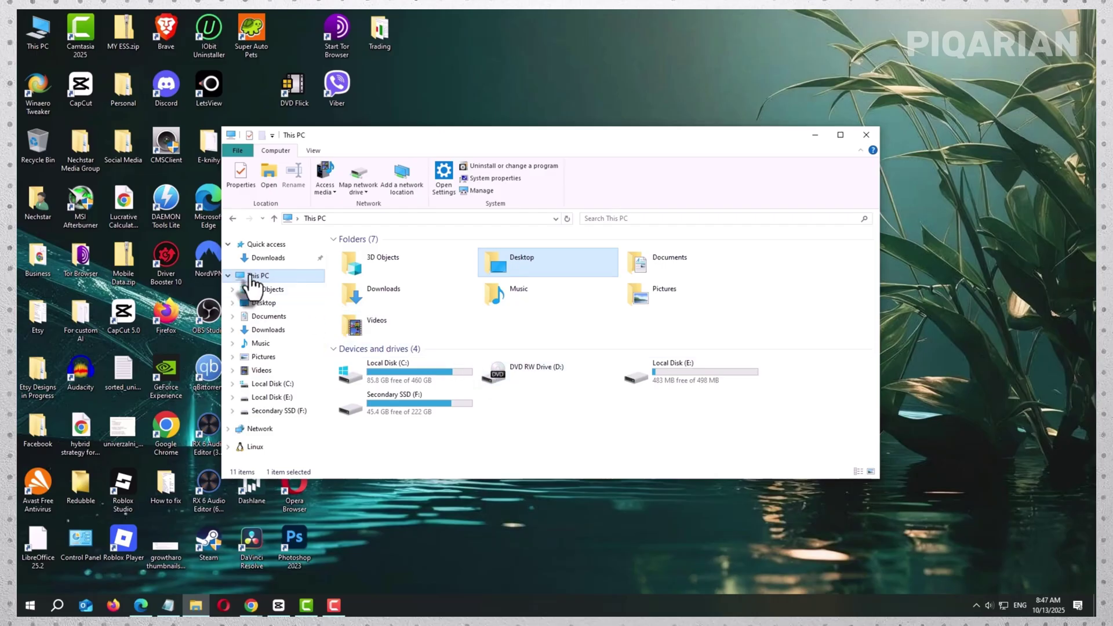
double_click(392, 379)
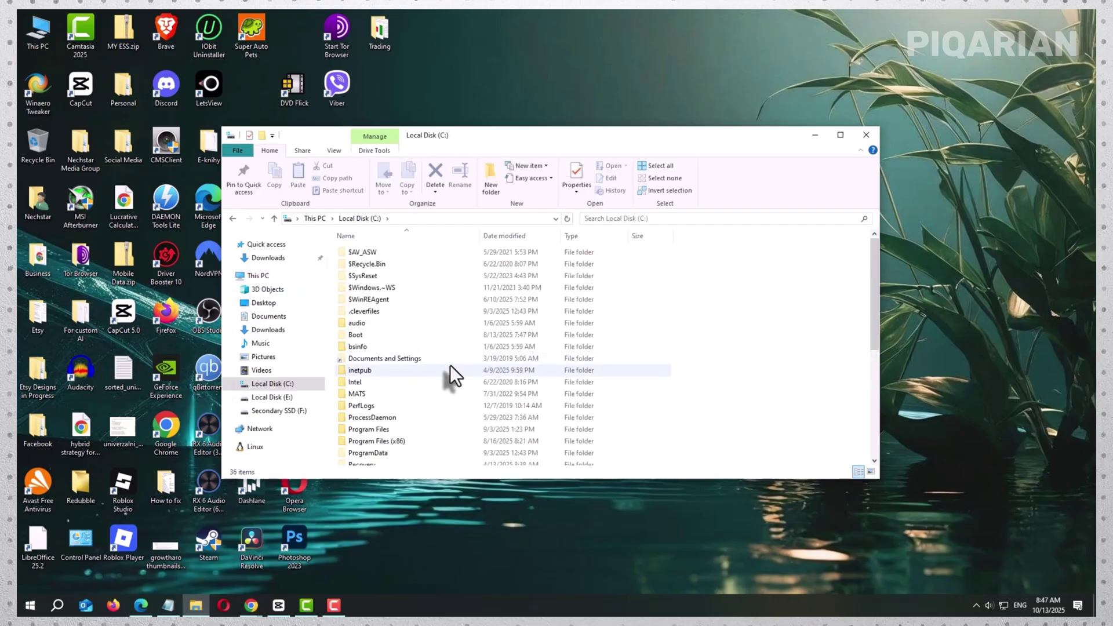
scroll(450, 364, down, 3)
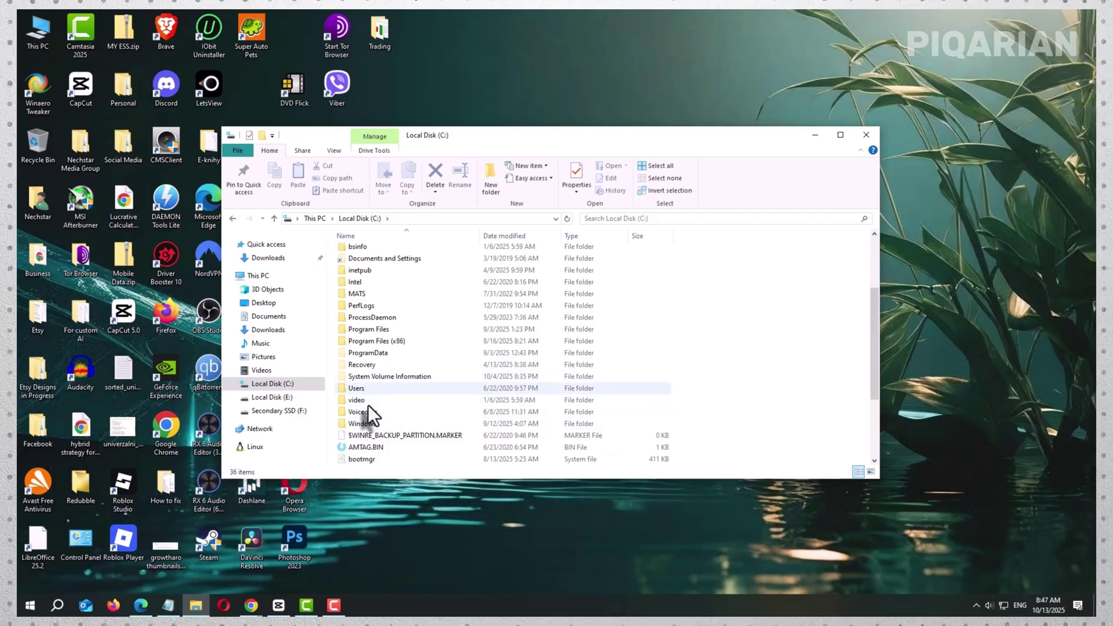
double_click(364, 422)
scroll(466, 371, down, 3)
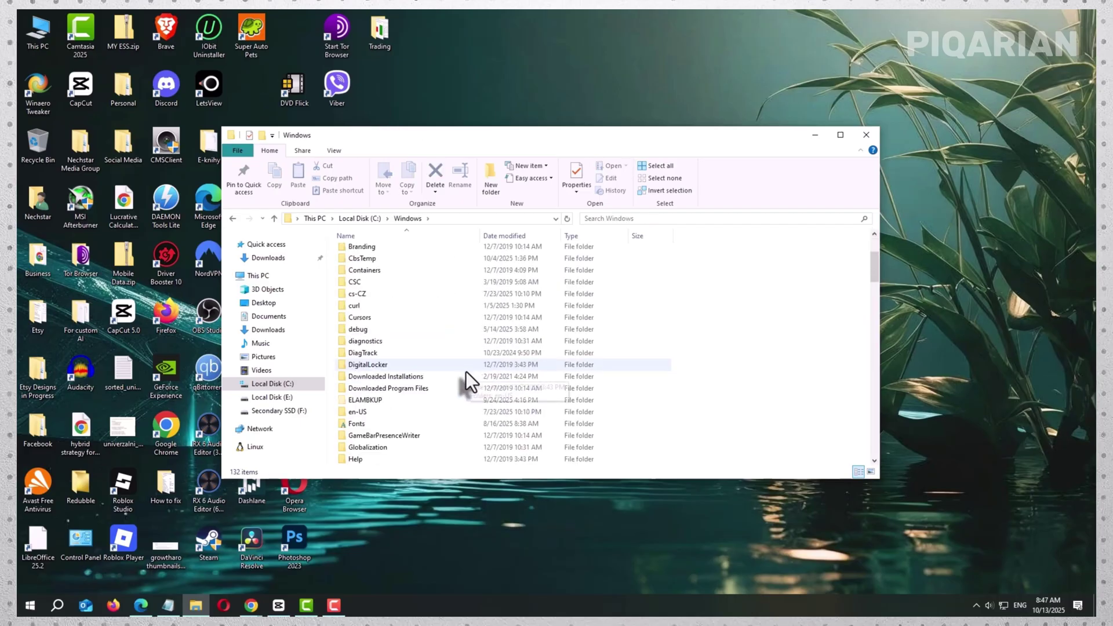
scroll(464, 371, down, 9)
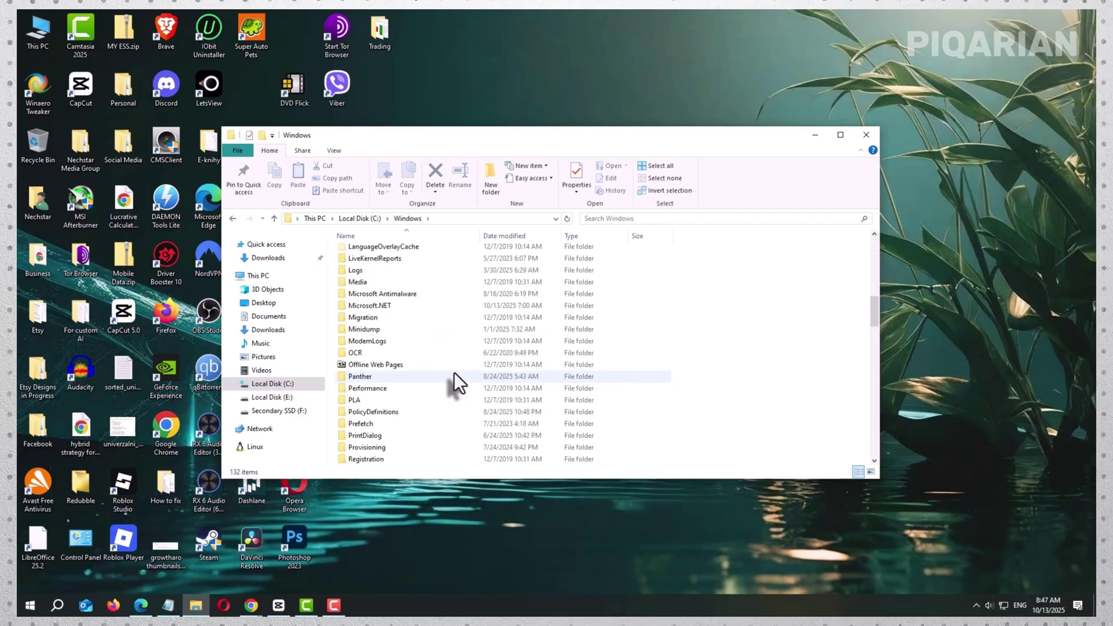
scroll(454, 372, down, 5)
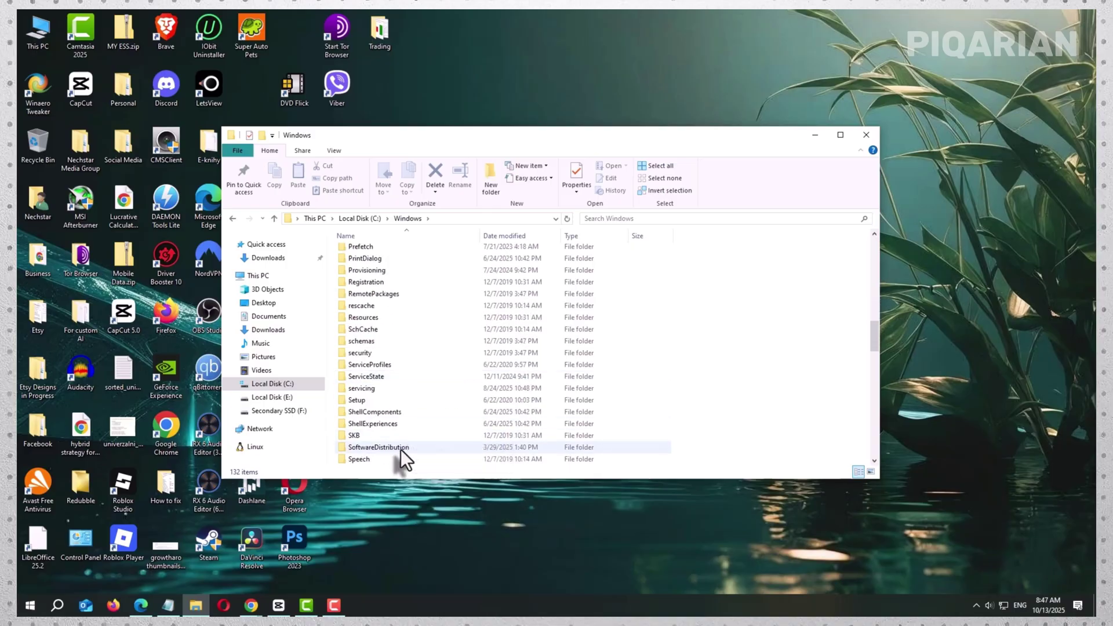
double_click(401, 448)
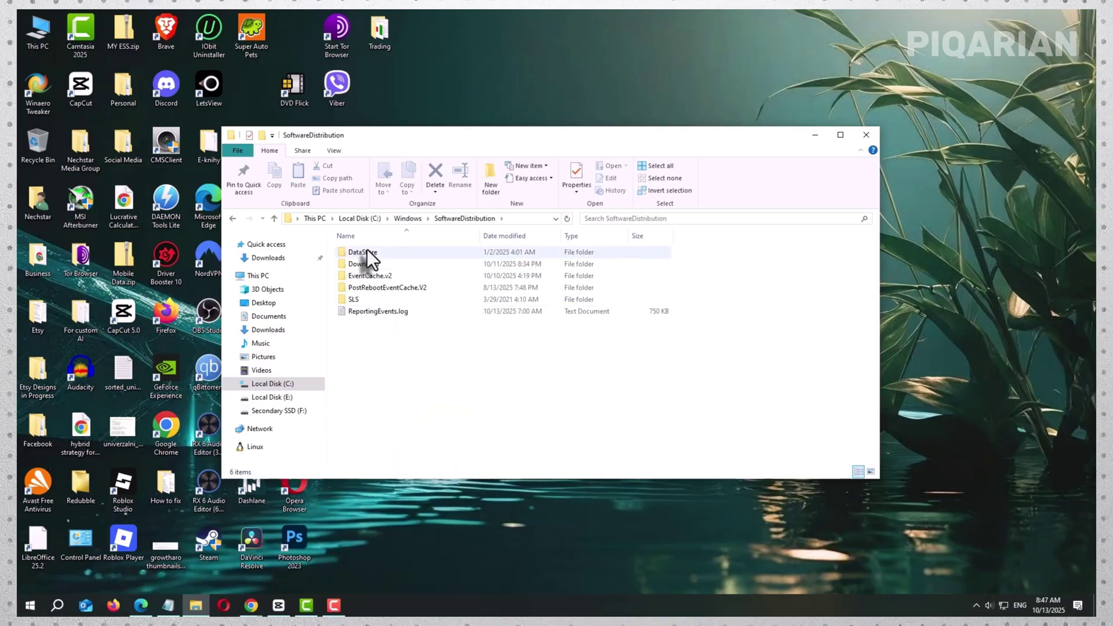
- Return to C:\Windows and put the SoftwareDistribution folder into rename mode
click(273, 217)
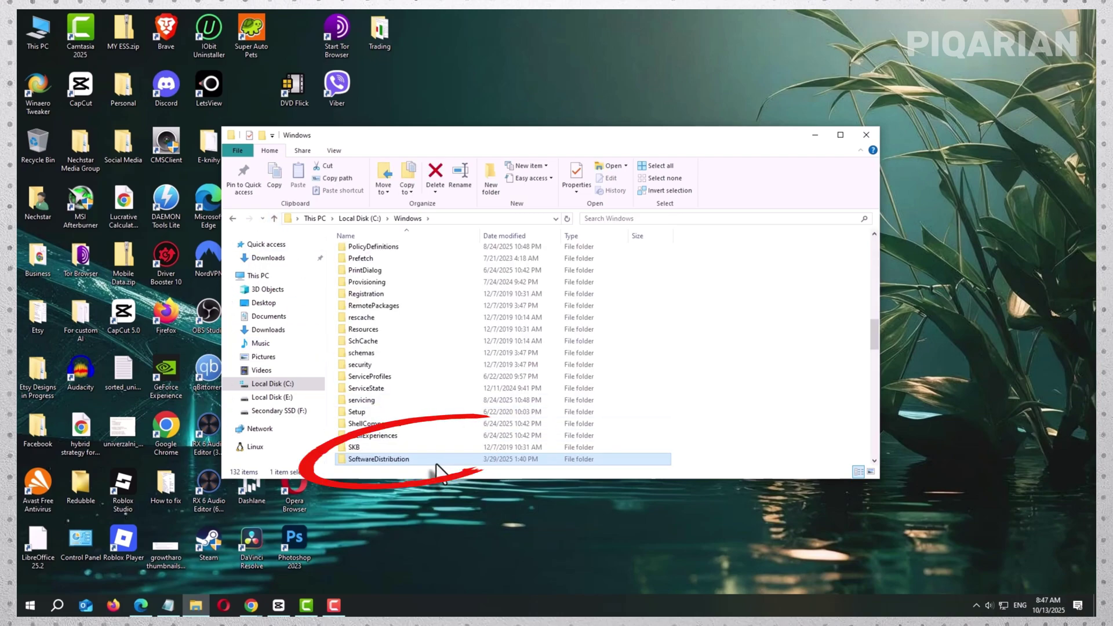
mouse_move(436, 460)
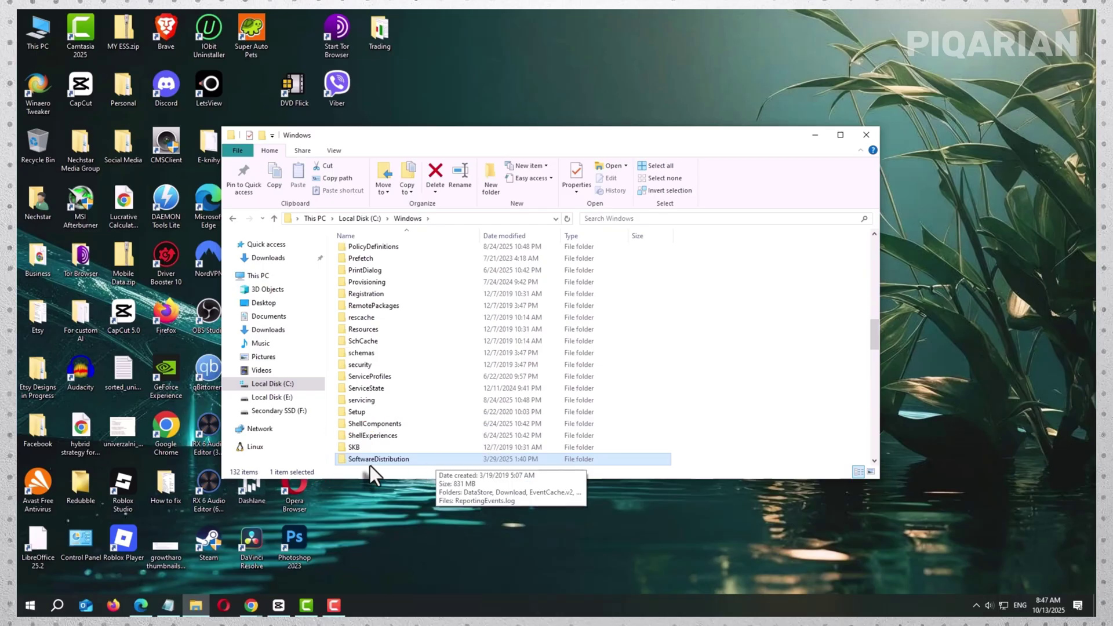
right_click(419, 461)
click(437, 434)
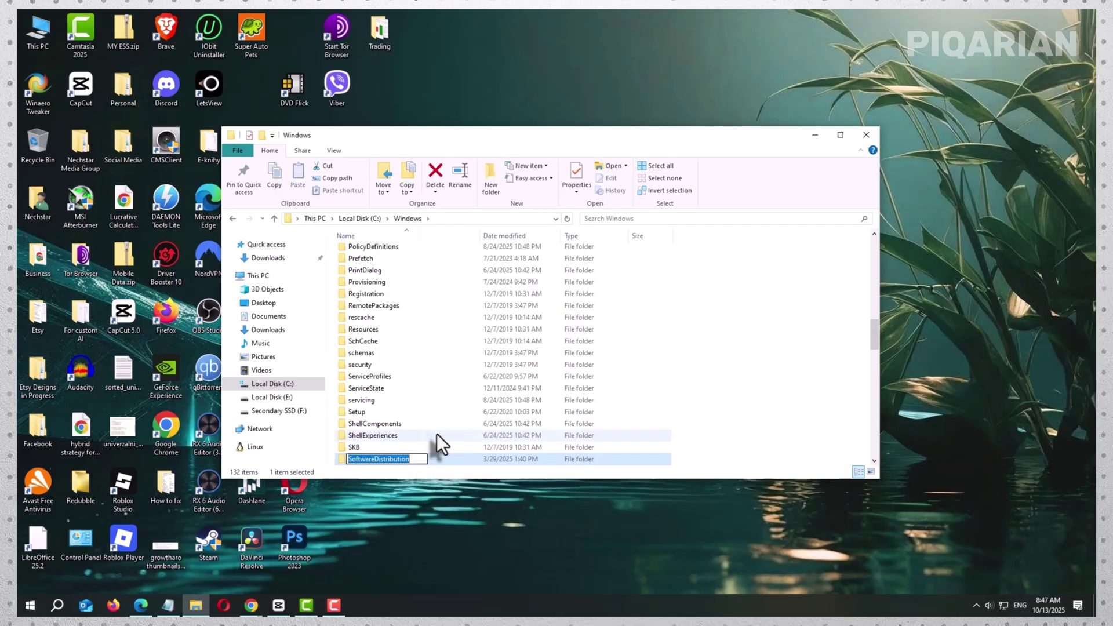
click(412, 460)
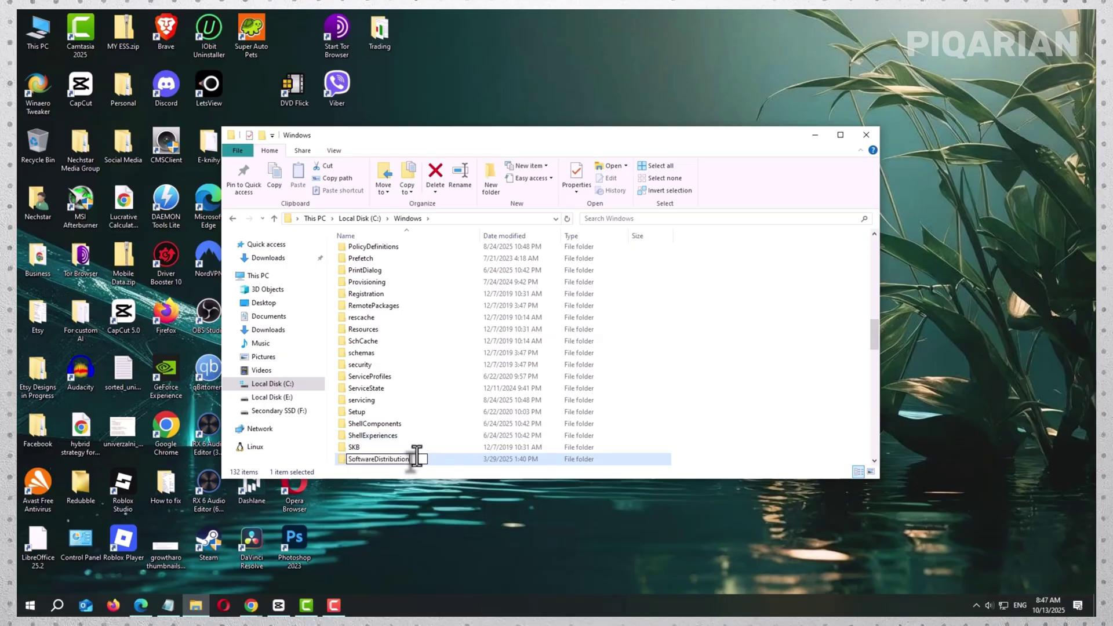
- Rename the folder to SoftwareDistributionSave and set Windows Update's startup type to Automatic
text(Save)
key(Return)
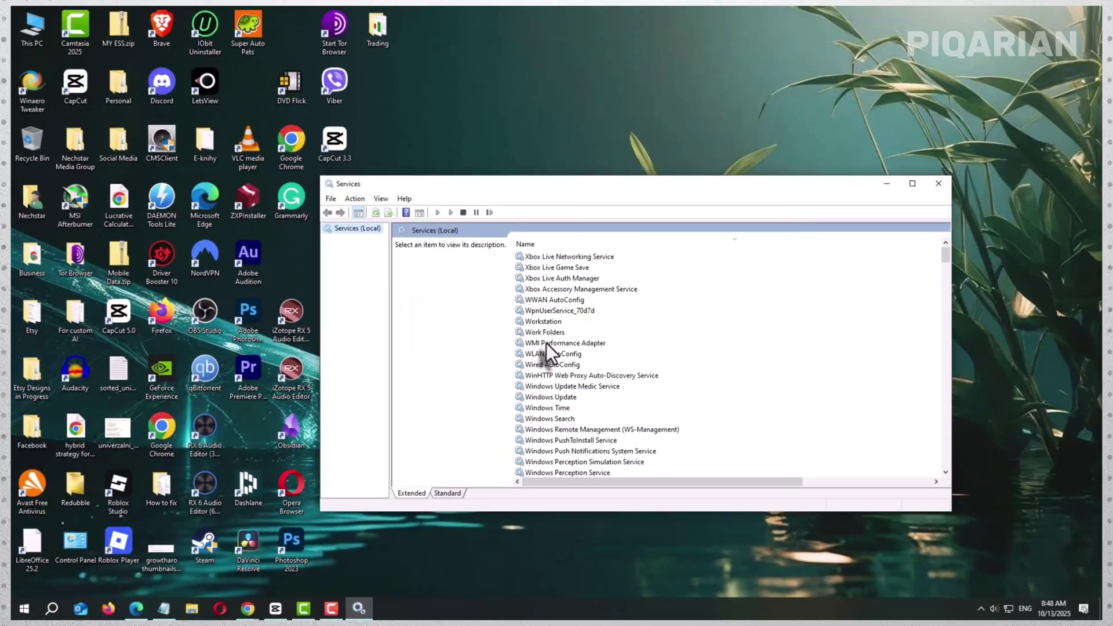
double_click(557, 397)
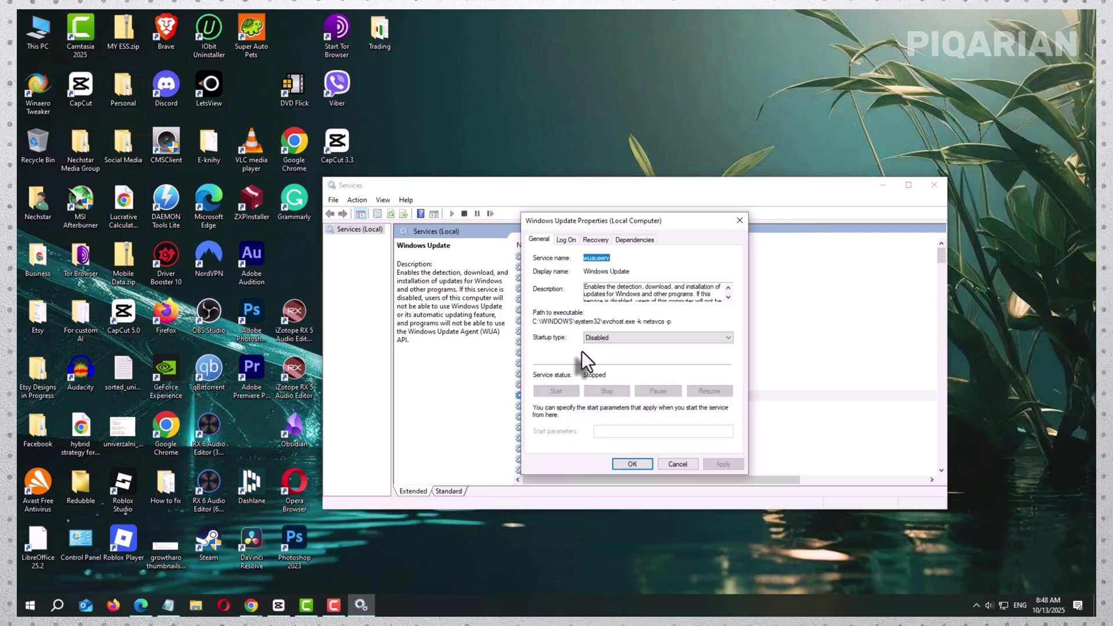
click(602, 339)
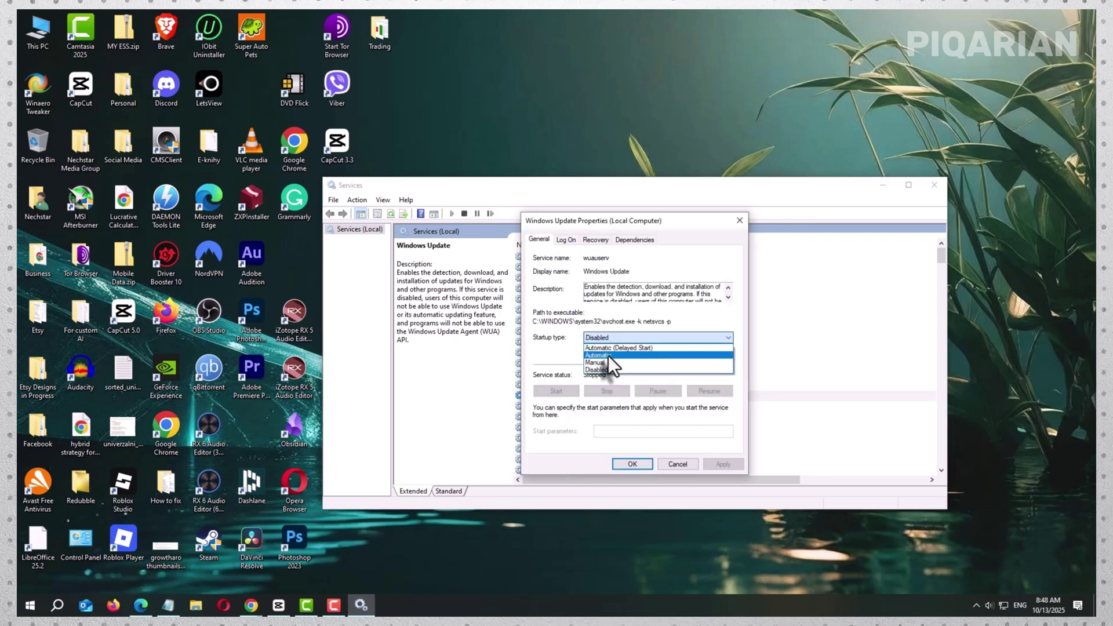
click(607, 355)
- Apply the Automatic setting, start the Windows Update service and close its properties
click(725, 464)
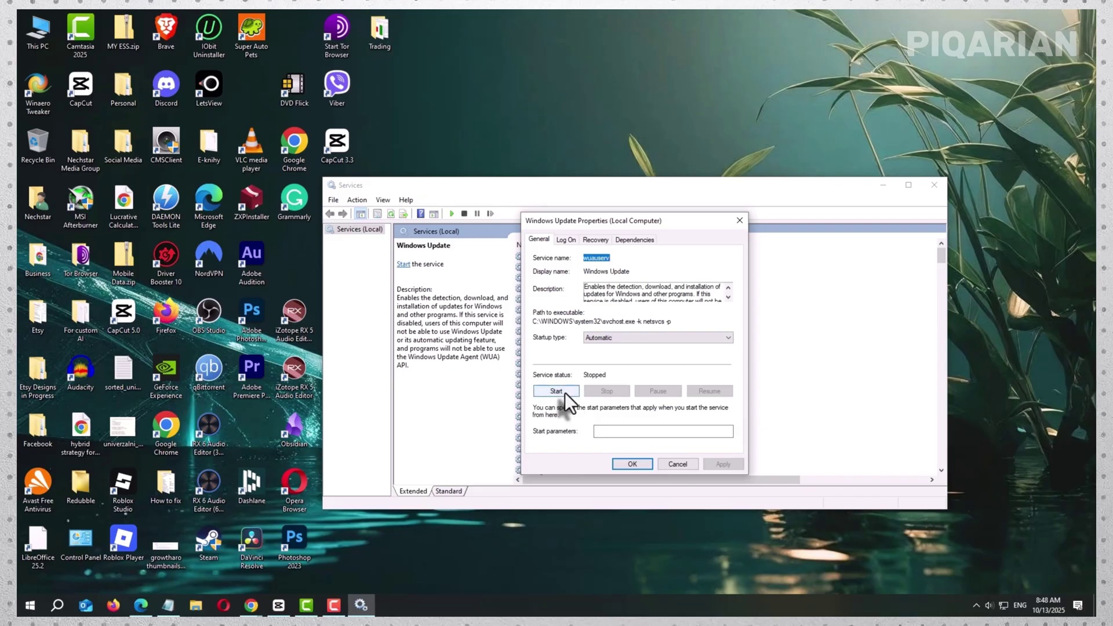
click(556, 392)
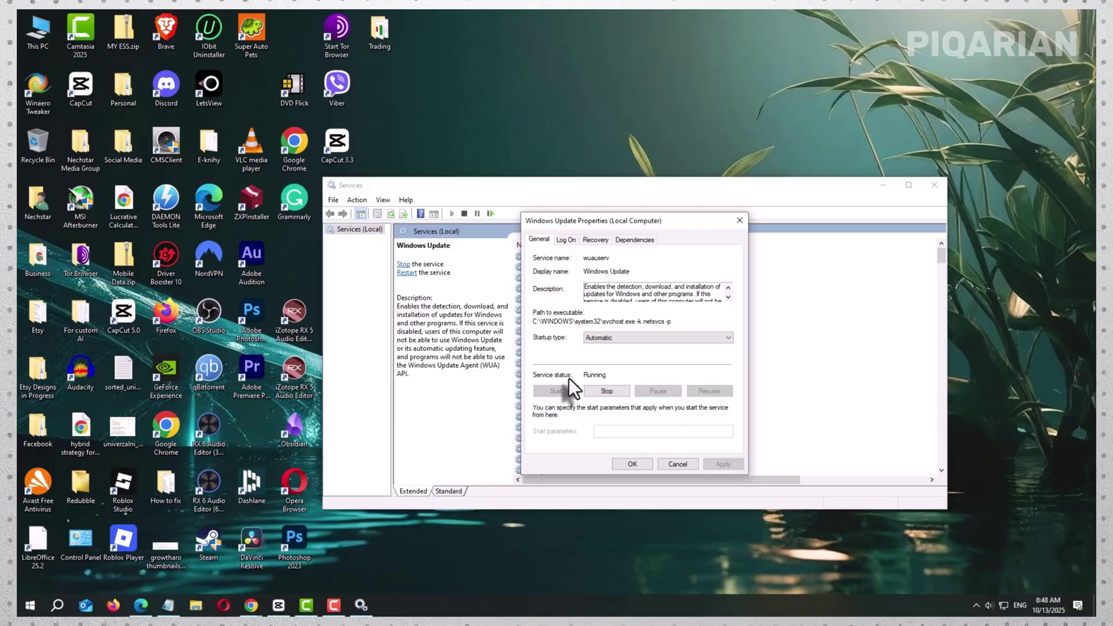
click(631, 464)
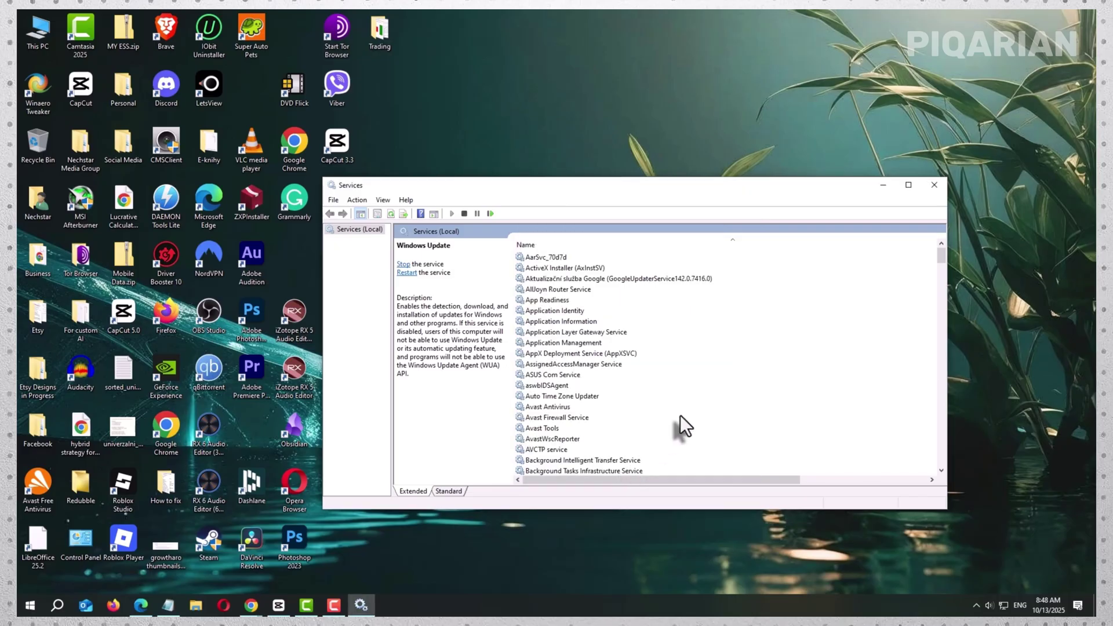
- Open a new File Explorer window and navigate to This PC > Local Disk (C:) > Windows
click(196, 605)
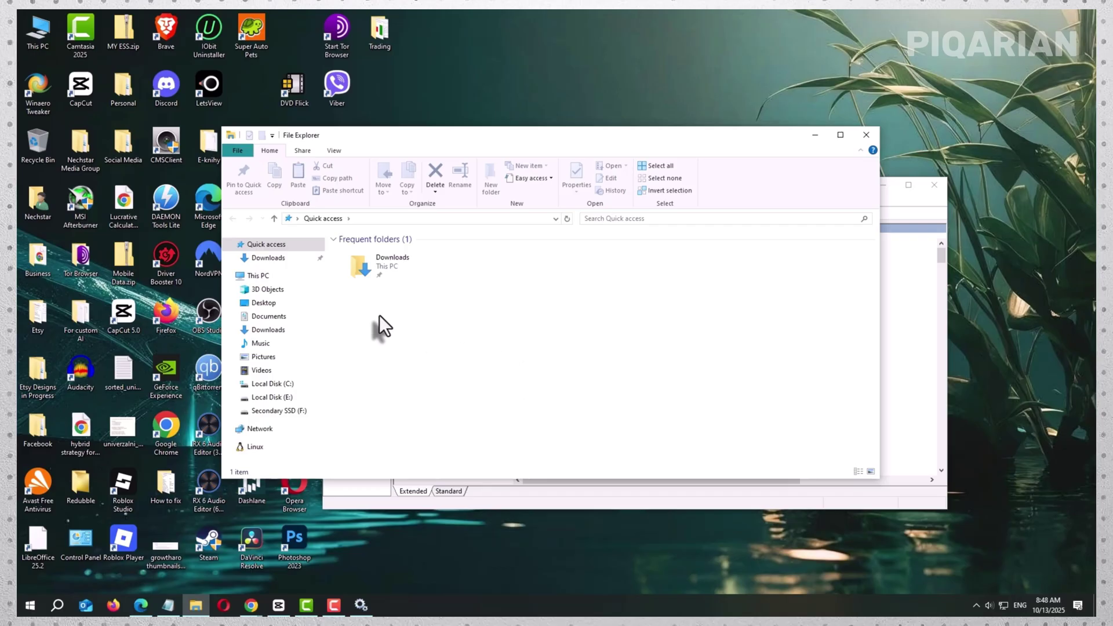
click(262, 303)
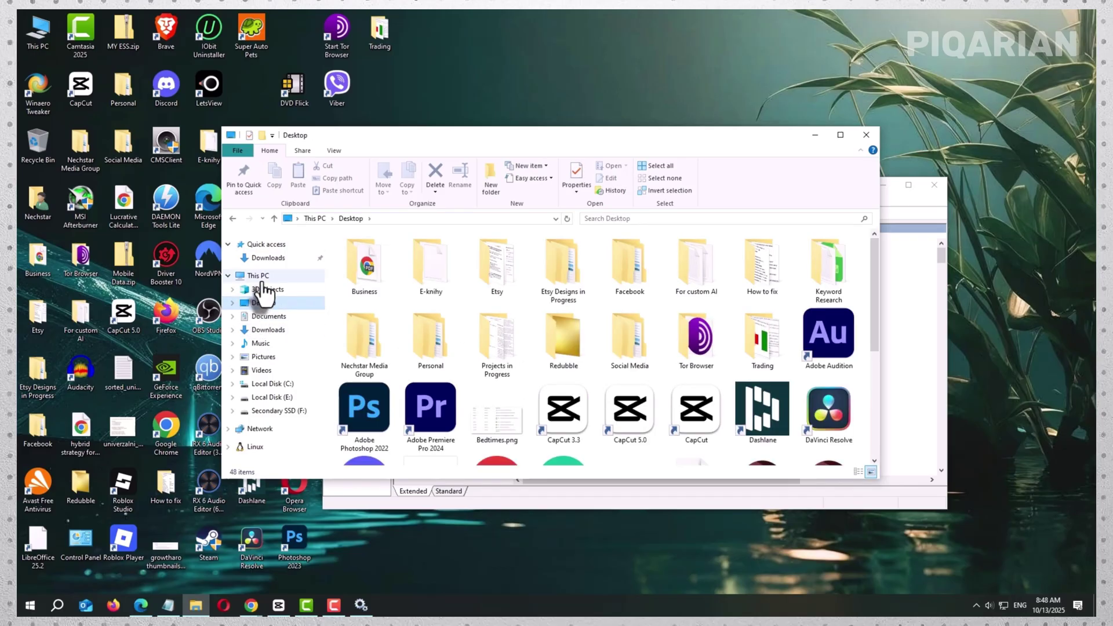
click(258, 276)
click(413, 364)
double_click(413, 363)
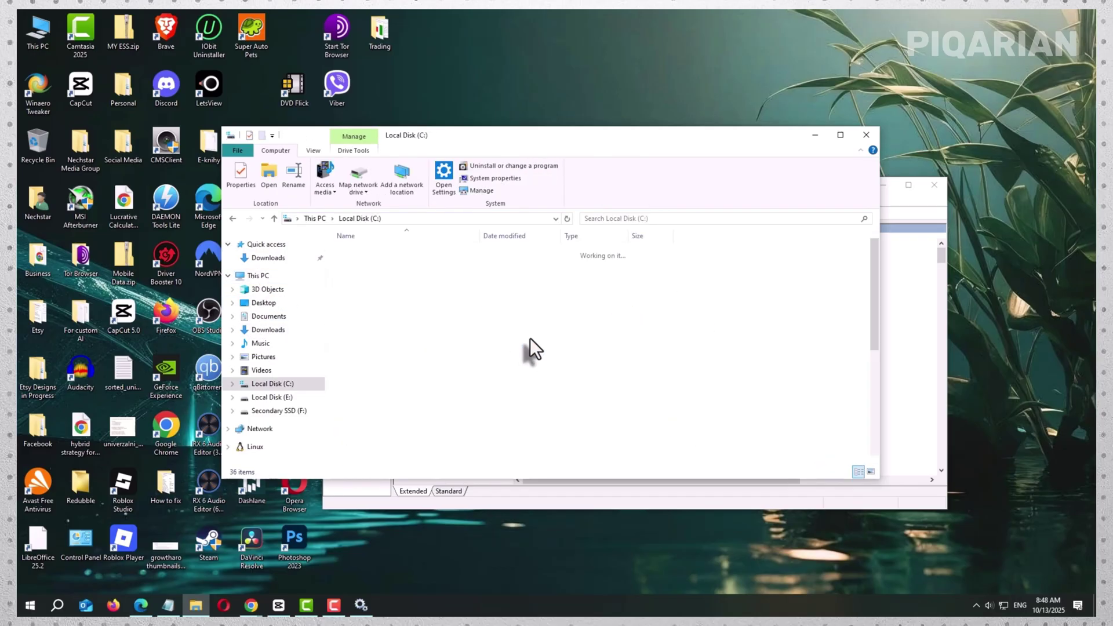
scroll(525, 343, down, 5)
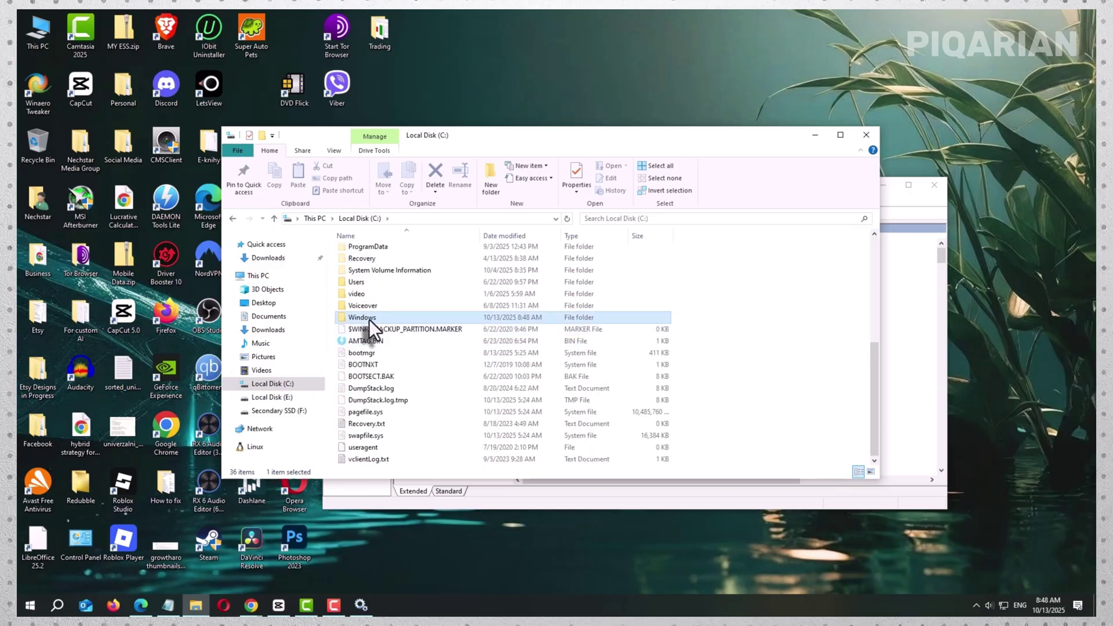
double_click(369, 318)
scroll(406, 330, down, 5)
scroll(434, 340, down, 12)
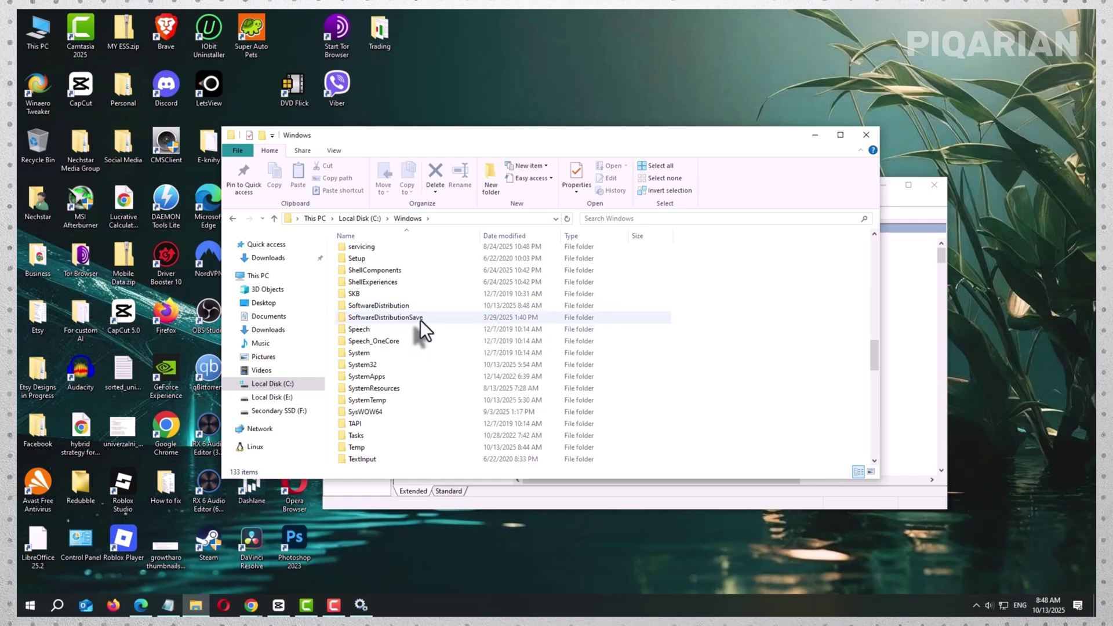
- Delete the SoftwareDistributionSave folder, granting administrator permission
click(451, 318)
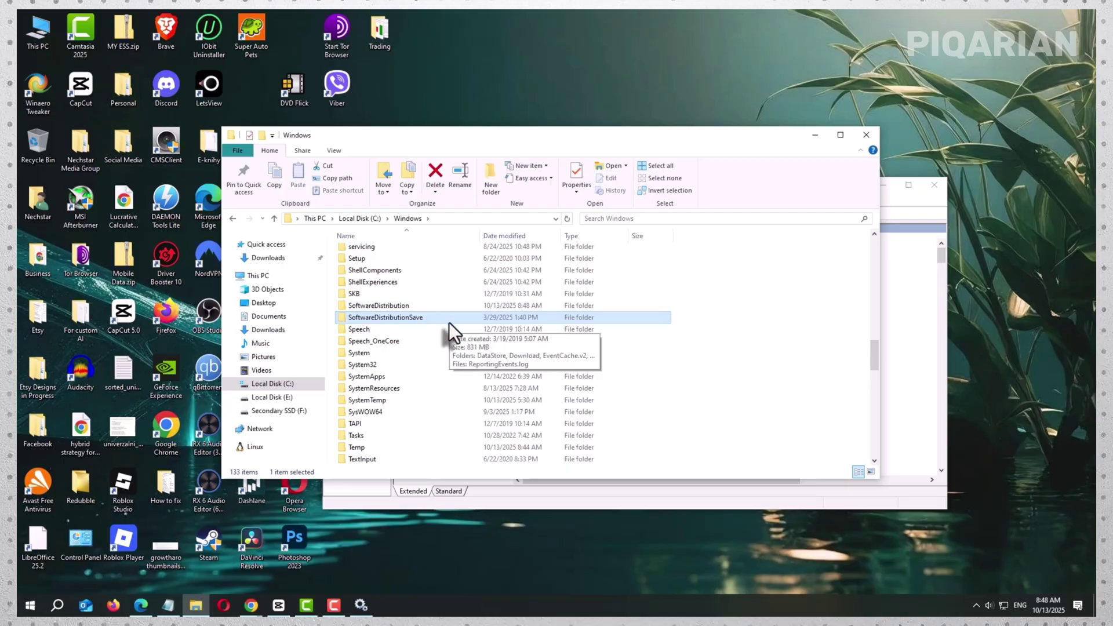
key(Delete)
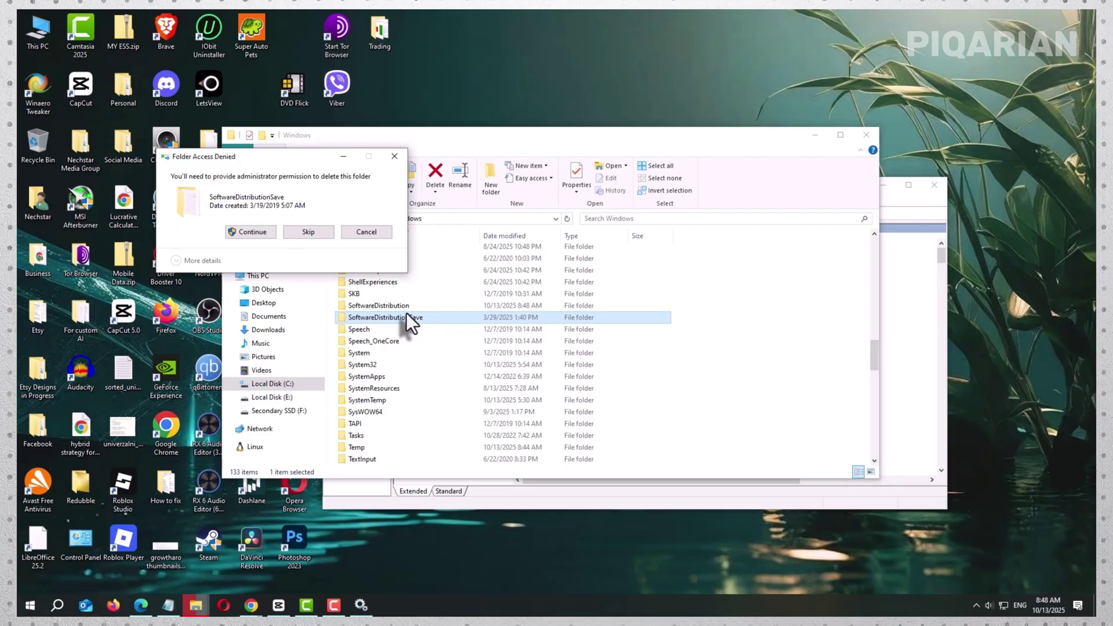
click(253, 232)
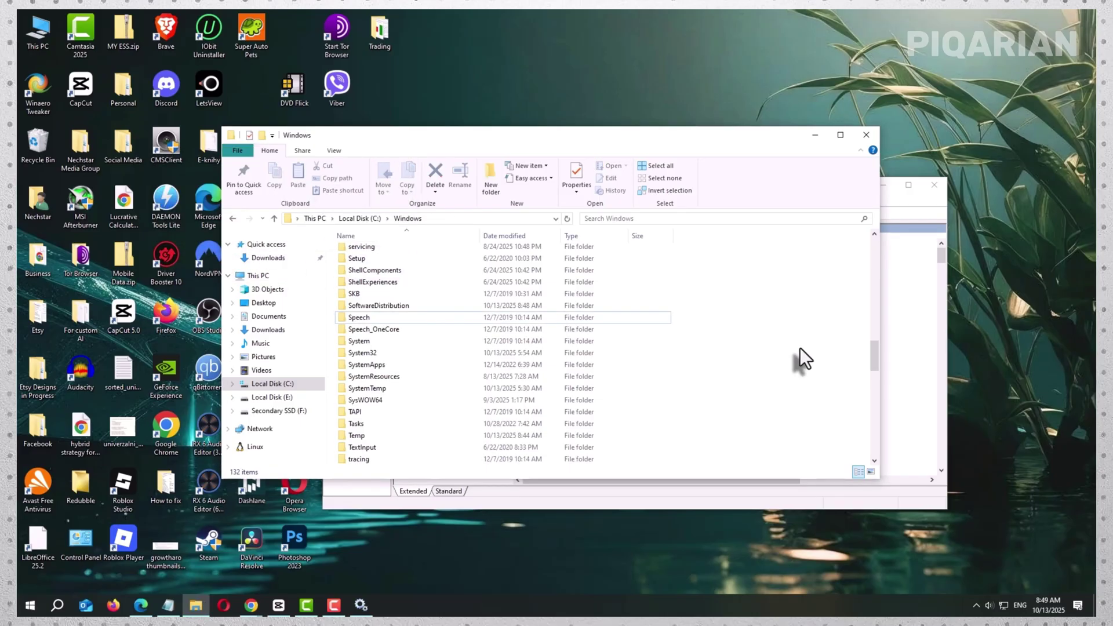
click(411, 305)
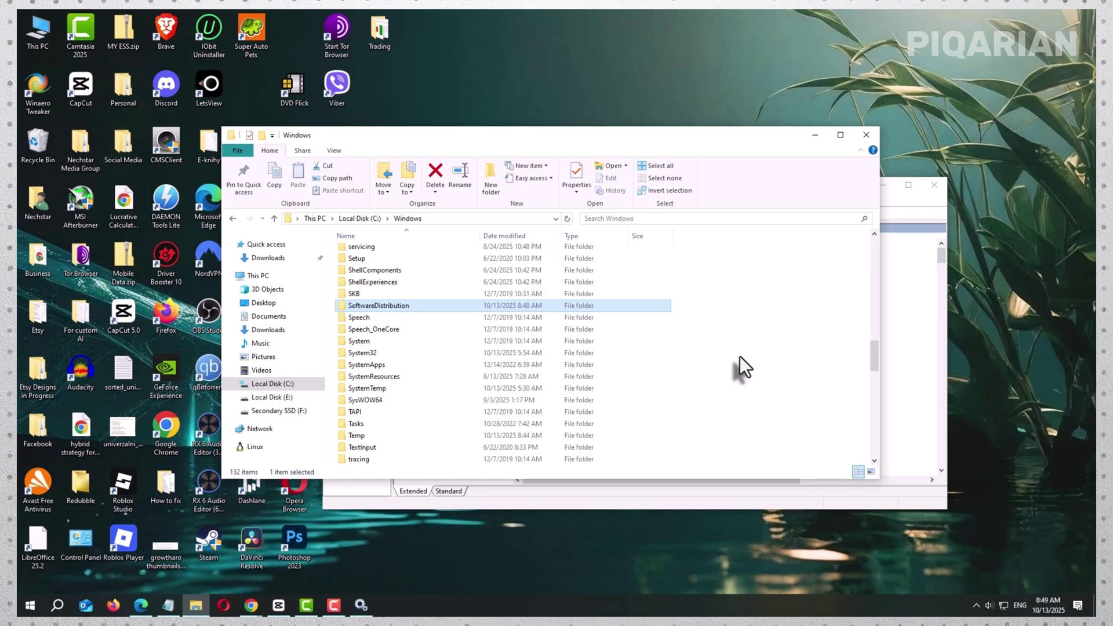
double_click(401, 306)
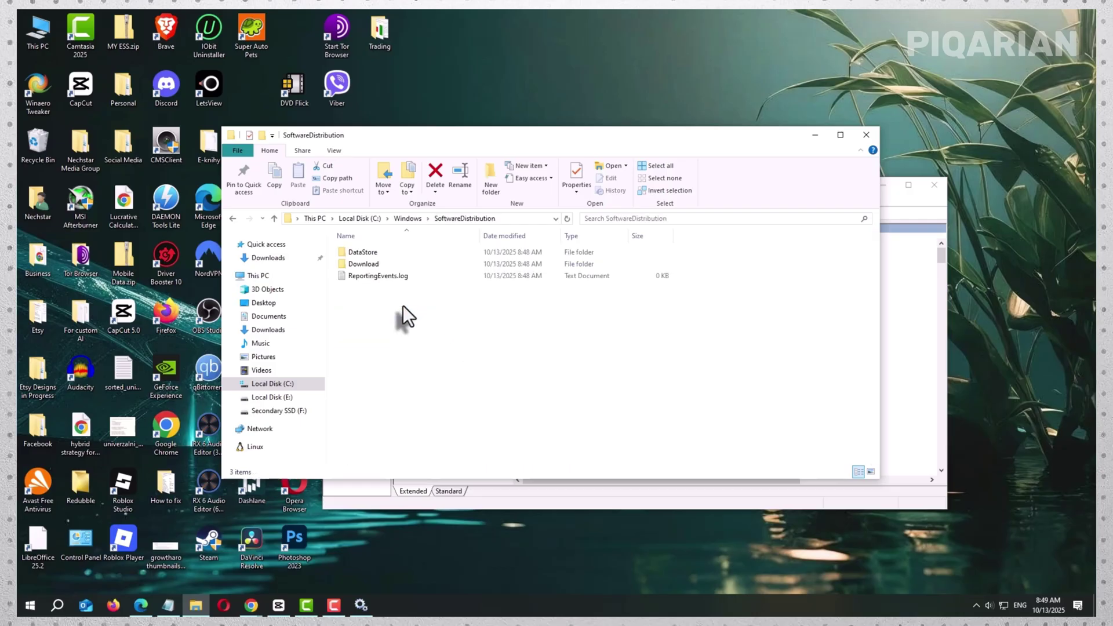
click(275, 218)
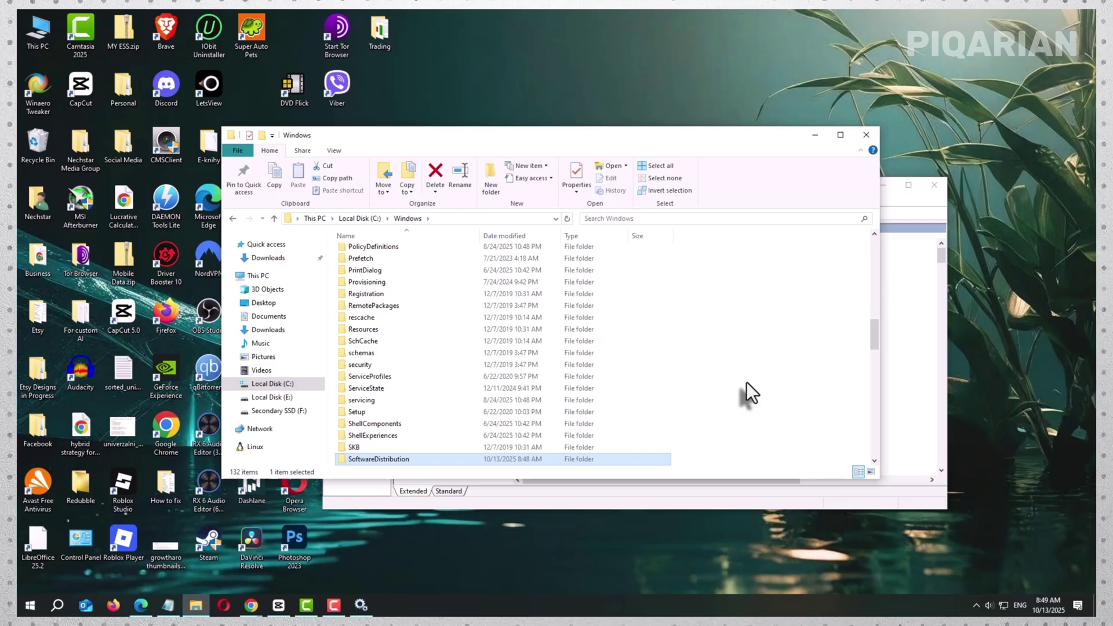
scroll(676, 383, down, 2)
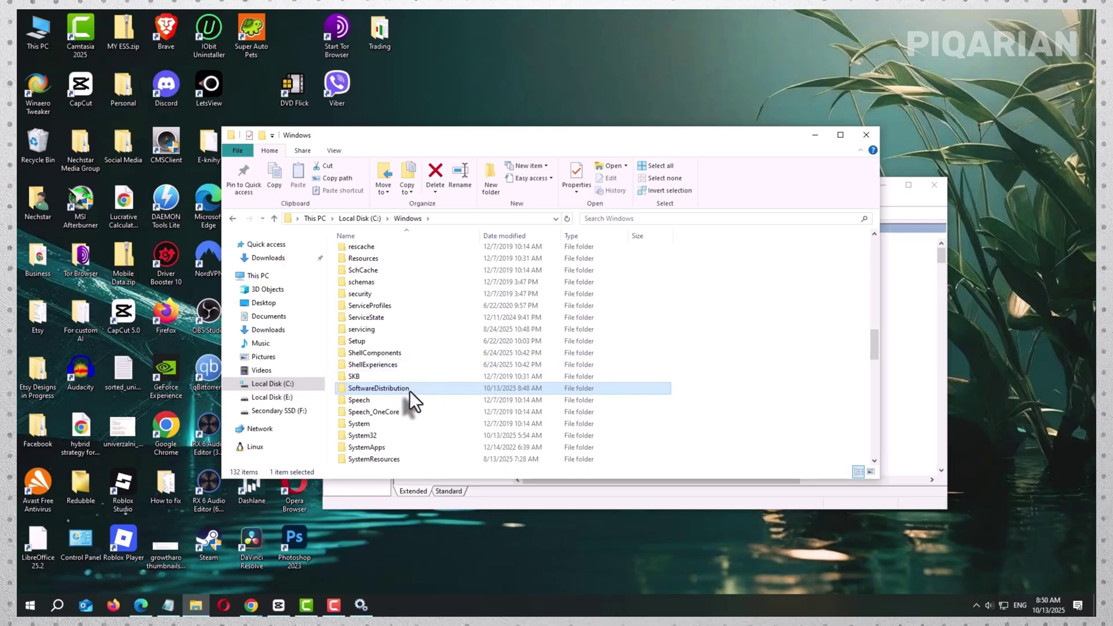
mouse_move(409, 390)
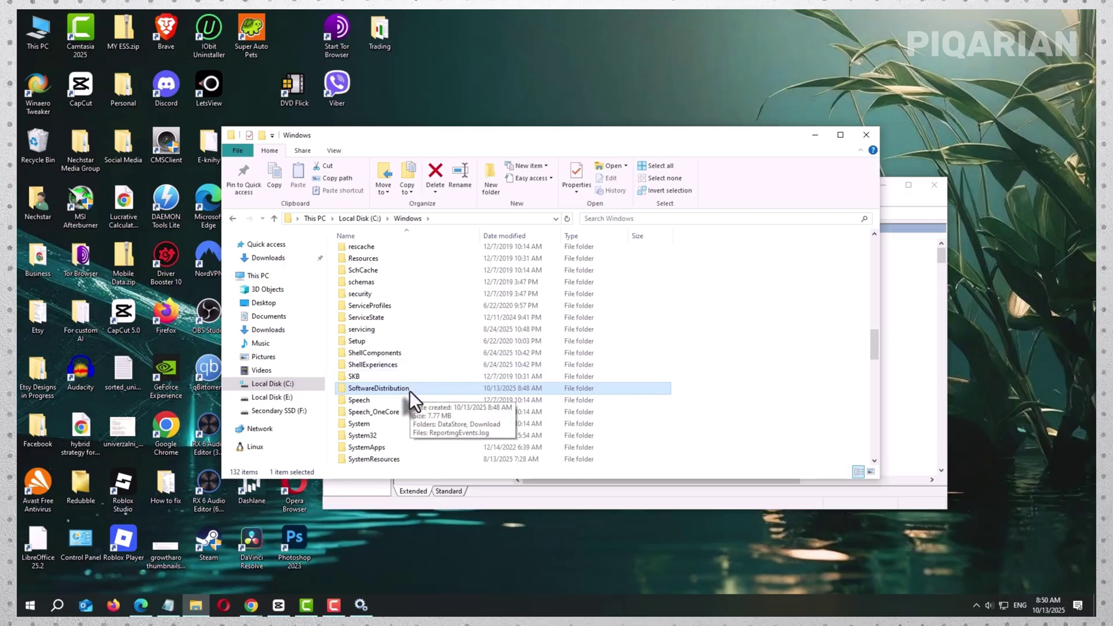